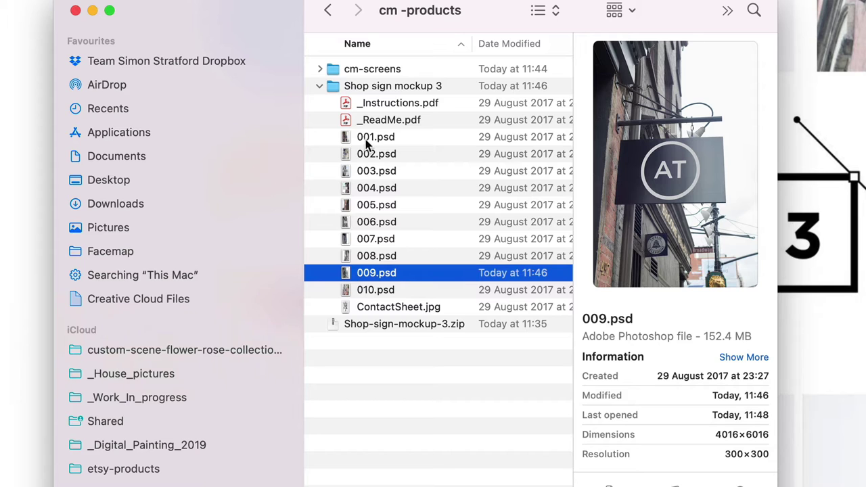
Show the Open With app list for 009.psd, including Adobe Photoshop 2022.
{"action": "right_click", "coordinate": [368, 275]}
{"action": "mouse_move", "coordinate": [447, 301]}
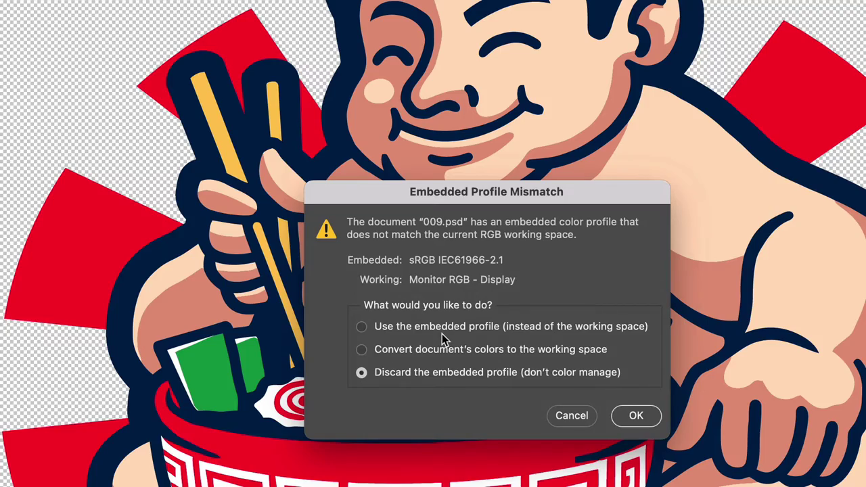
Open 009.psd keeping its embedded sRGB profile, enlarge the Layers panel, and return to the Layer 1 document.
{"action": "left_click", "coordinate": [445, 330]}
{"action": "left_click", "coordinate": [636, 416]}
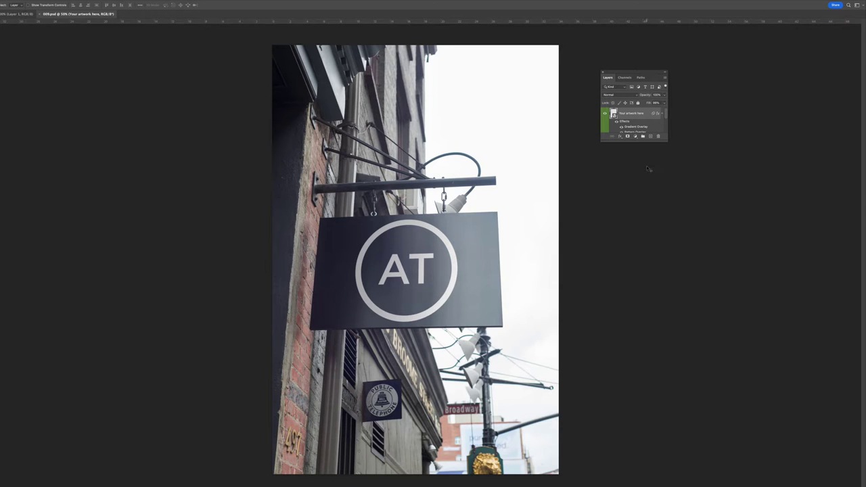
{"action": "left_click_drag", "start_coordinate": [667, 140], "coordinate": [667, 218]}
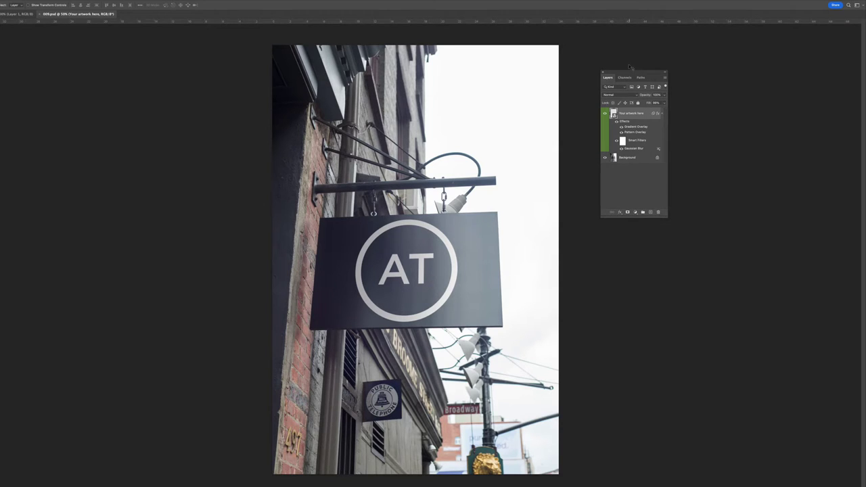
{"action": "left_click_drag", "start_coordinate": [625, 71], "coordinate": [592, 137]}
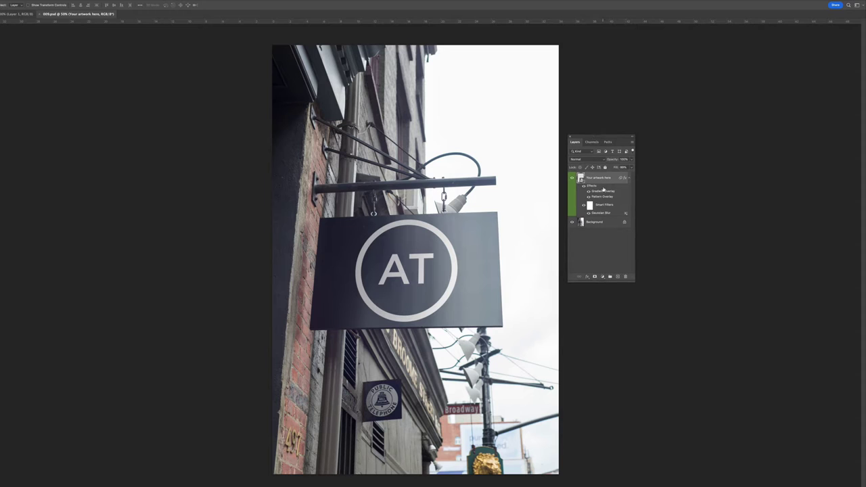
{"action": "left_click", "coordinate": [18, 15]}
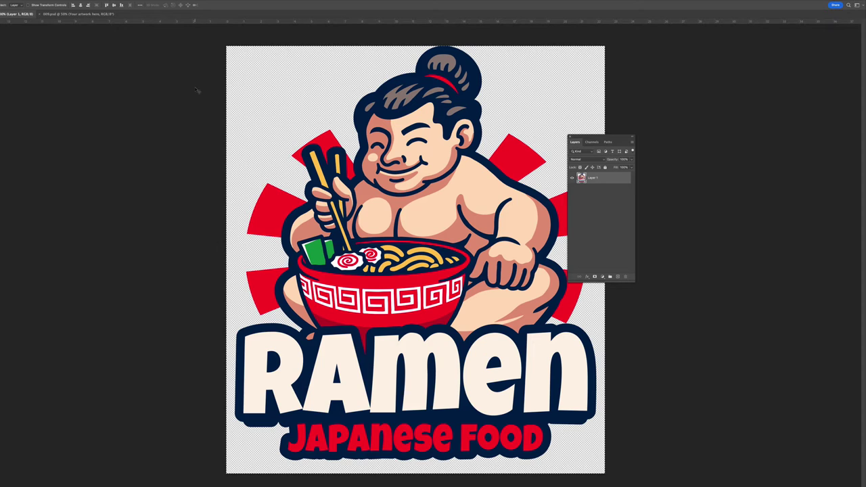
Paste the sumo ramen logo into the 009.psd 'Your artwork here' smart object.
{"action": "left_click", "coordinate": [82, 14]}
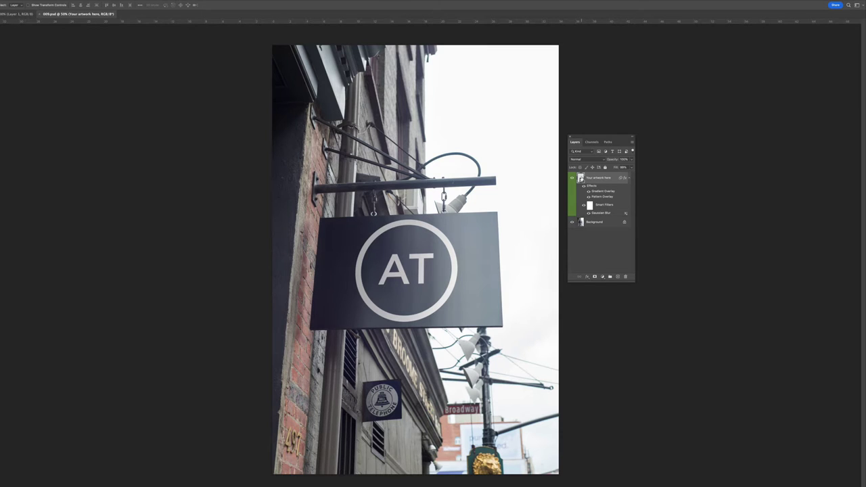
{"action": "double_click", "coordinate": [581, 177]}
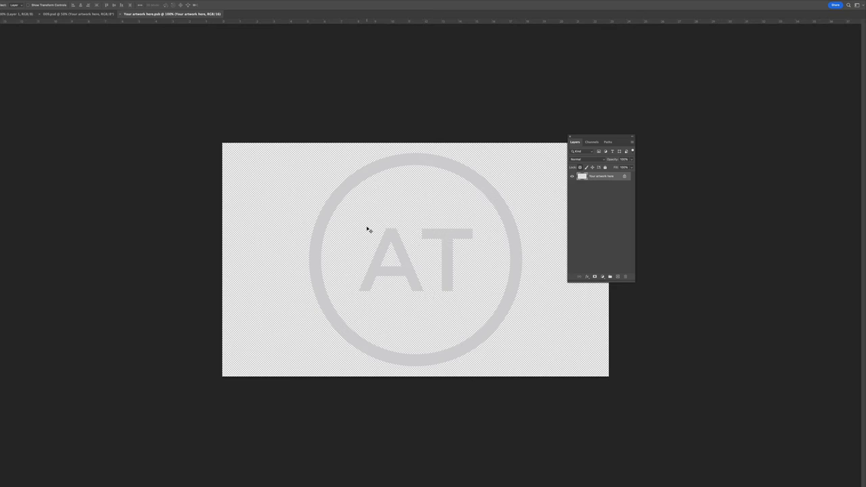
{"action": "key", "text": "super+v"}
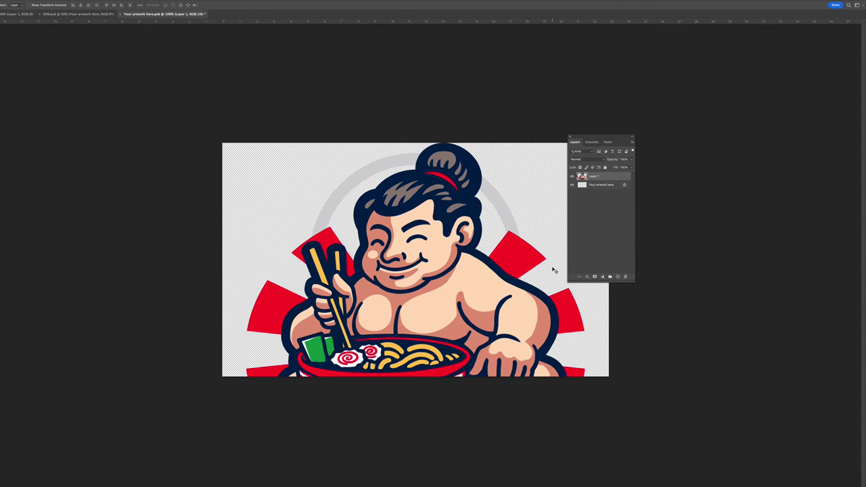
Free Transform the pasted logo to fit inside the hanging sign.
{"action": "key", "text": "super+t"}
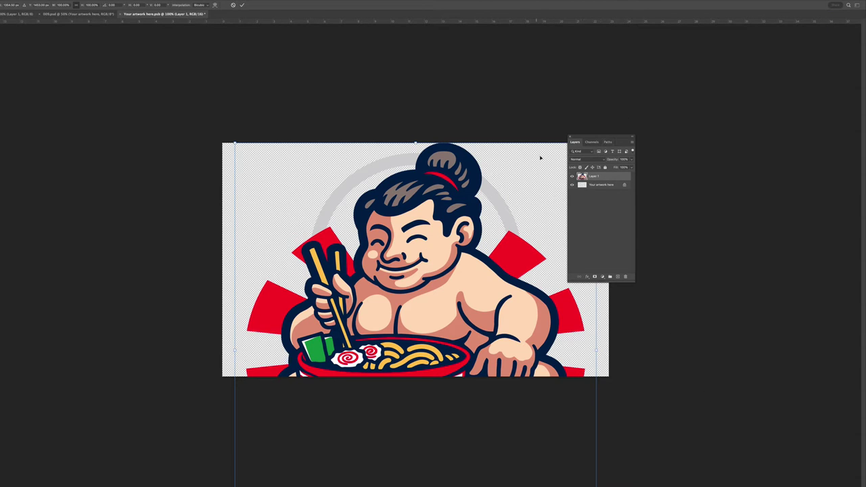
{"action": "left_click_drag", "start_coordinate": [235, 143], "coordinate": [426, 159]}
{"action": "left_click_drag", "start_coordinate": [505, 364], "coordinate": [509, 368]}
{"action": "left_click_drag", "start_coordinate": [474, 346], "coordinate": [471, 344]}
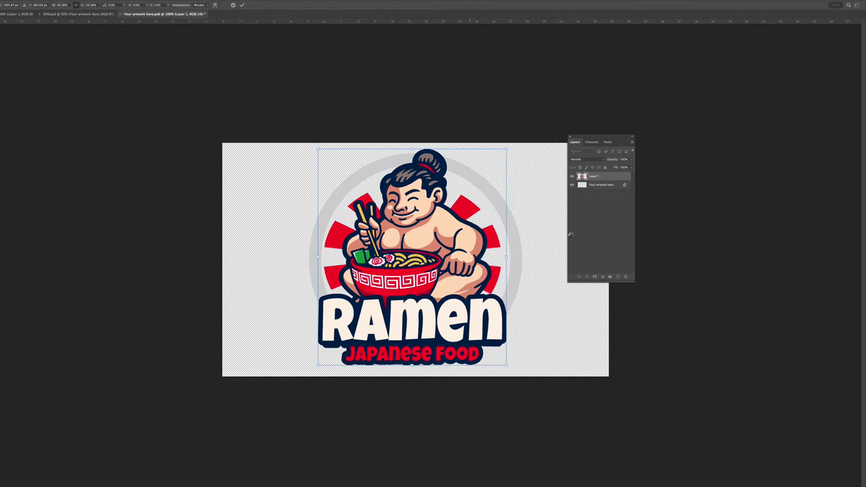
{"action": "key", "text": "Return"}
Hide the AT artwork layer, save the smart object, and close it back to the mockup.
{"action": "left_click", "coordinate": [571, 185]}
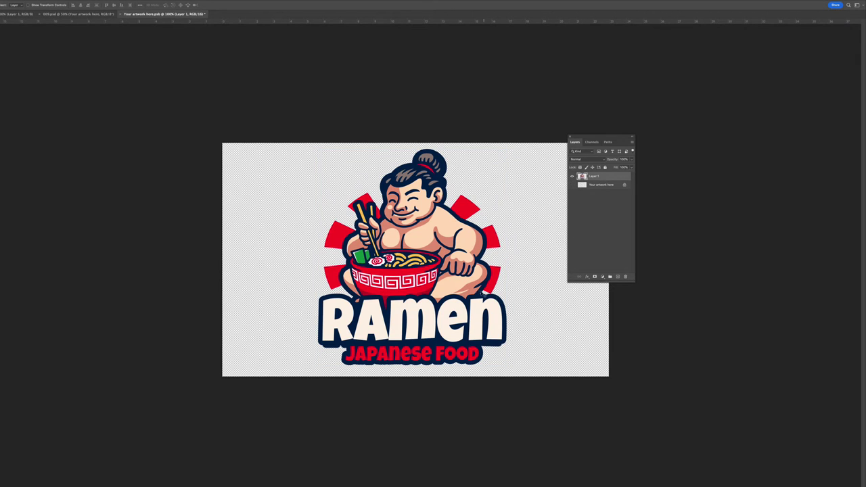
{"action": "key", "text": "super+s"}
{"action": "key", "text": "super+w"}
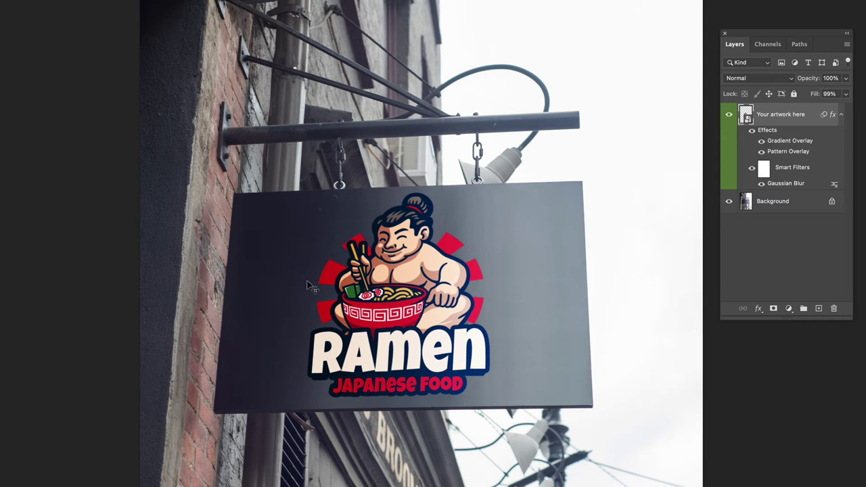
Compare the Gradient Overlay at 0% opacity, then set it to 68% and confirm.
{"action": "double_click", "coordinate": [781, 140]}
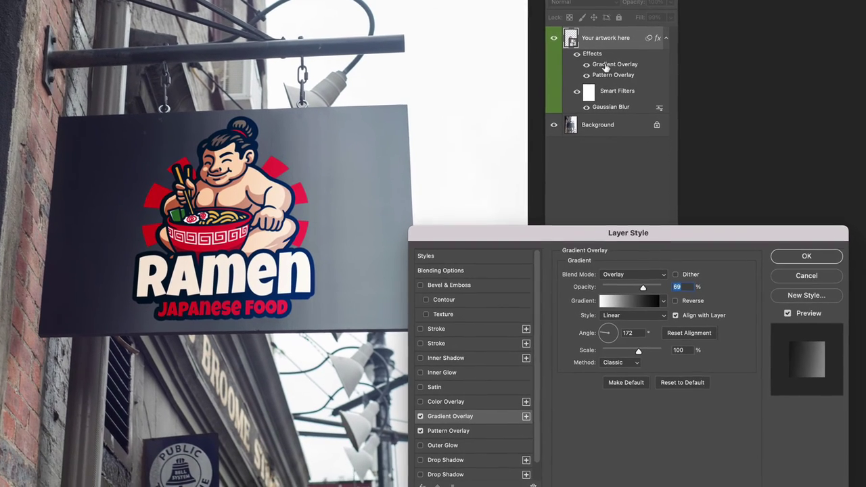
{"action": "left_click_drag", "start_coordinate": [643, 287], "coordinate": [567, 296]}
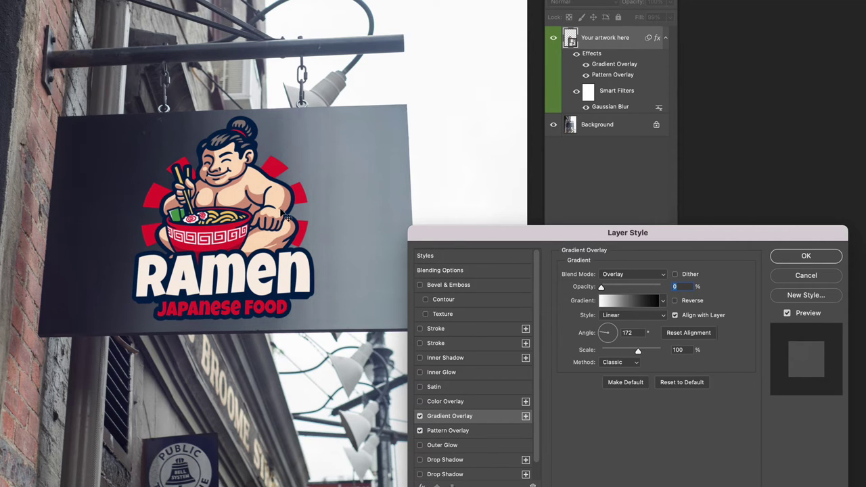
{"action": "left_click", "coordinate": [643, 288]}
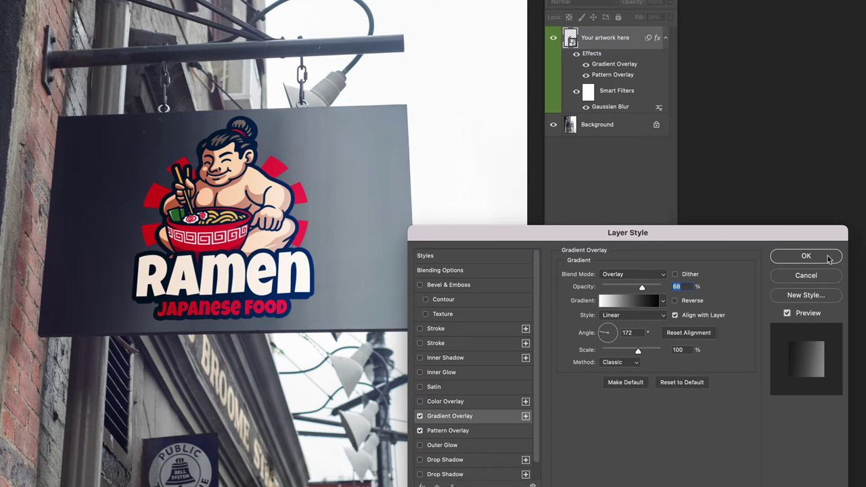
{"action": "left_click", "coordinate": [805, 256]}
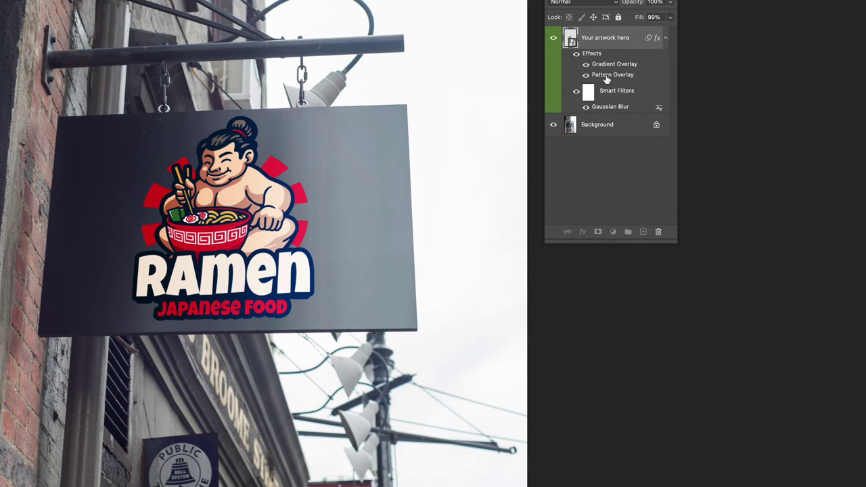
Raise the Pattern Overlay noise opacity from 31% to 100% and zoom in on the logo.
{"action": "double_click", "coordinate": [606, 75]}
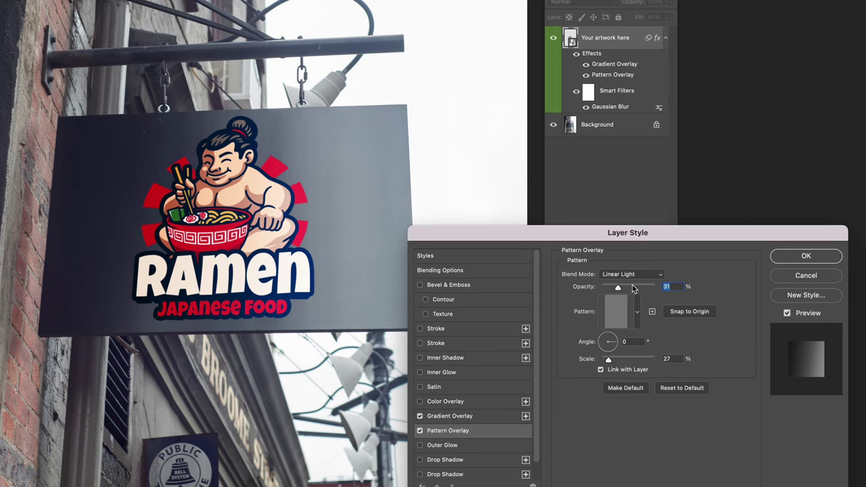
{"action": "left_click_drag", "start_coordinate": [632, 289], "coordinate": [657, 289]}
{"action": "left_click", "coordinate": [806, 256]}
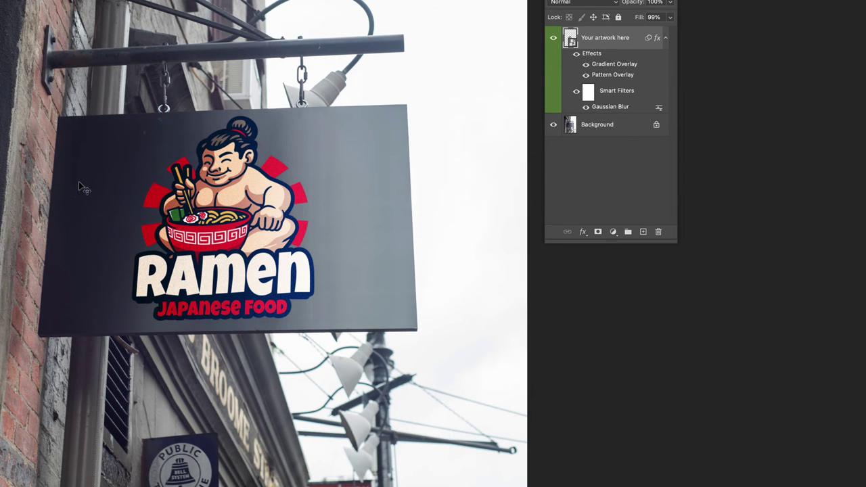
{"action": "key", "text": "ctrl+plus"}
{"action": "key", "text": "ctrl+plus"}
{"action": "key", "text": "ctrl+plus"}
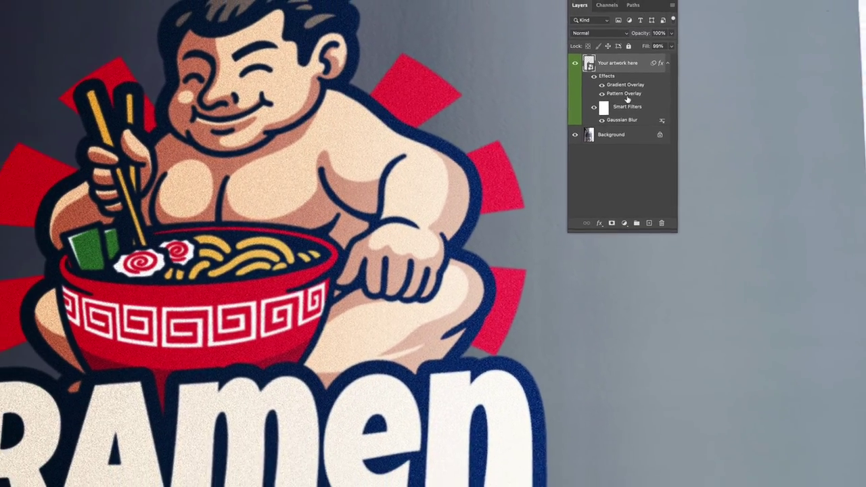
Lower the Pattern Overlay opacity to 64% for a subtler grain.
{"action": "double_click", "coordinate": [625, 95]}
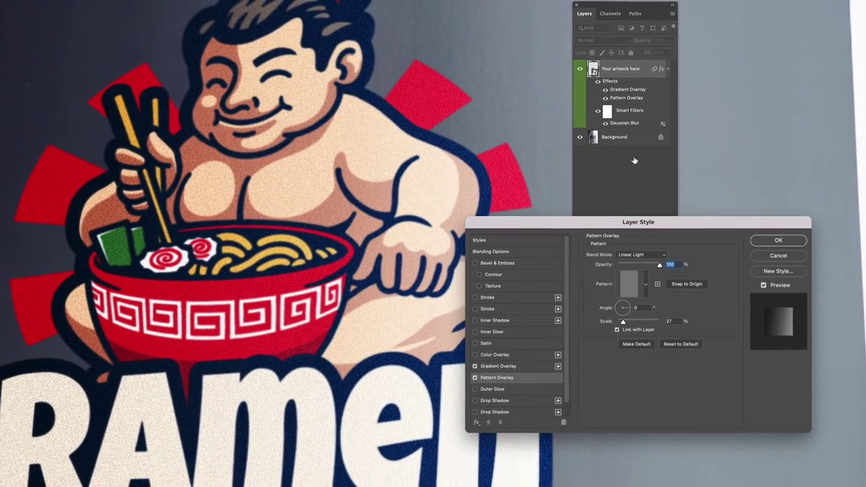
{"action": "left_click_drag", "start_coordinate": [653, 269], "coordinate": [645, 268]}
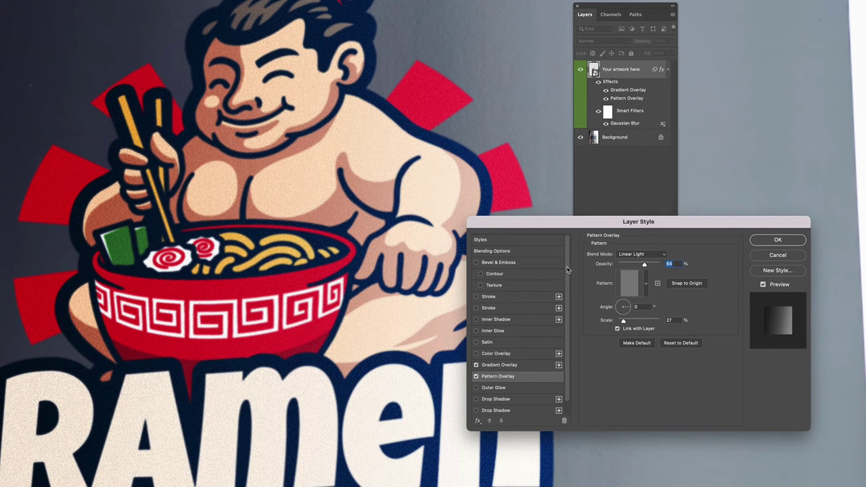
{"action": "left_click", "coordinate": [778, 240]}
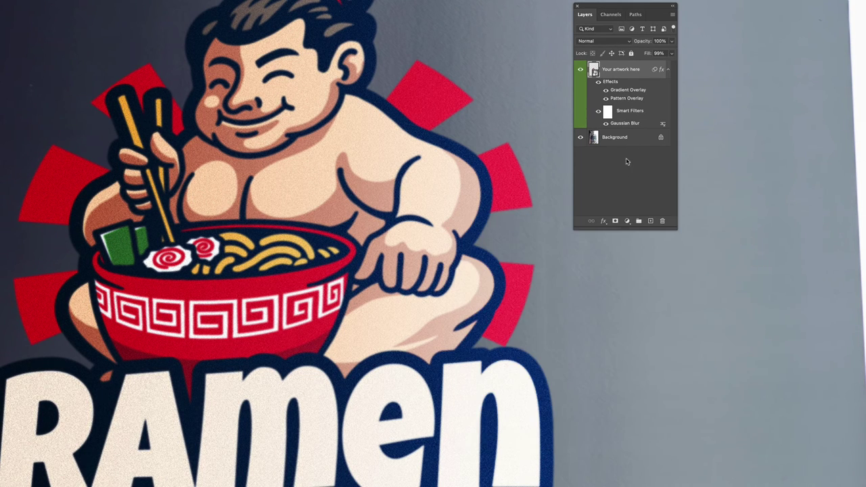
Set the Gaussian Blur smart filter radius to 1.0 pixel and zoom out to the full sign.
{"action": "left_click", "coordinate": [667, 71]}
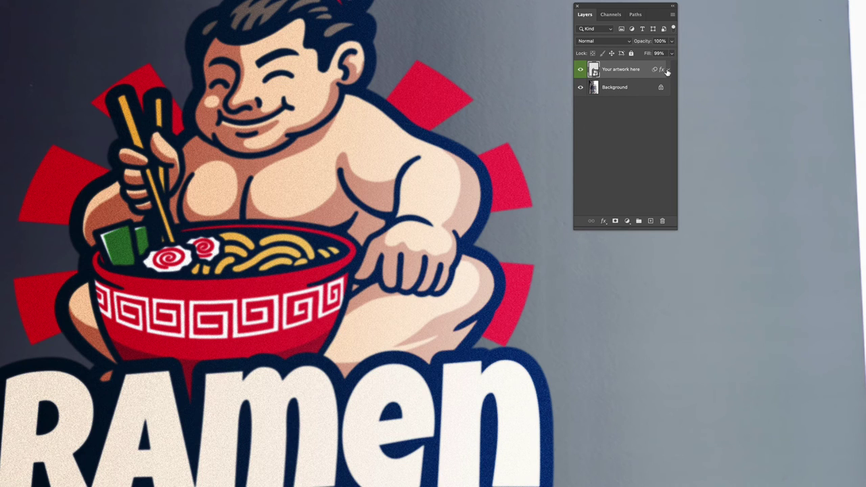
{"action": "left_click", "coordinate": [668, 70]}
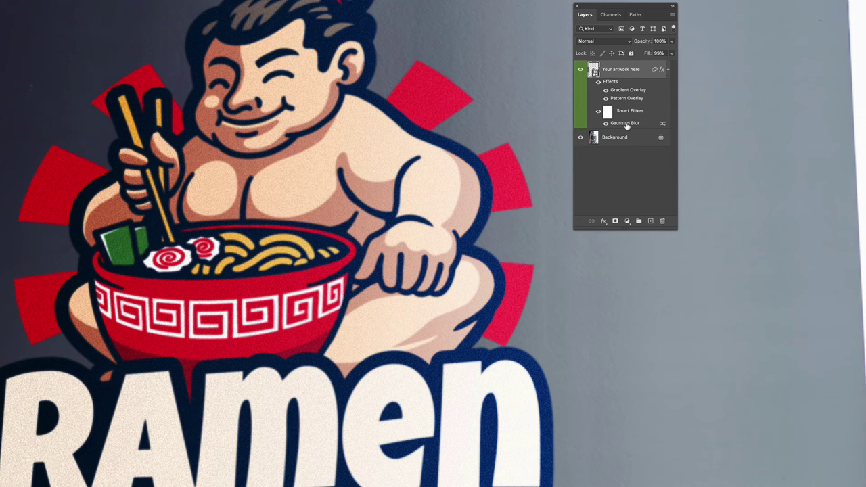
{"action": "double_click", "coordinate": [626, 124]}
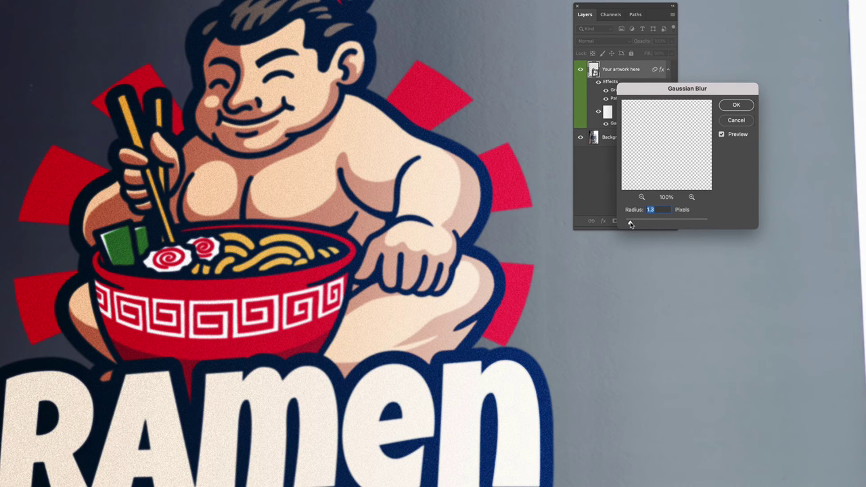
{"action": "left_click_drag", "start_coordinate": [630, 224], "coordinate": [622, 224]}
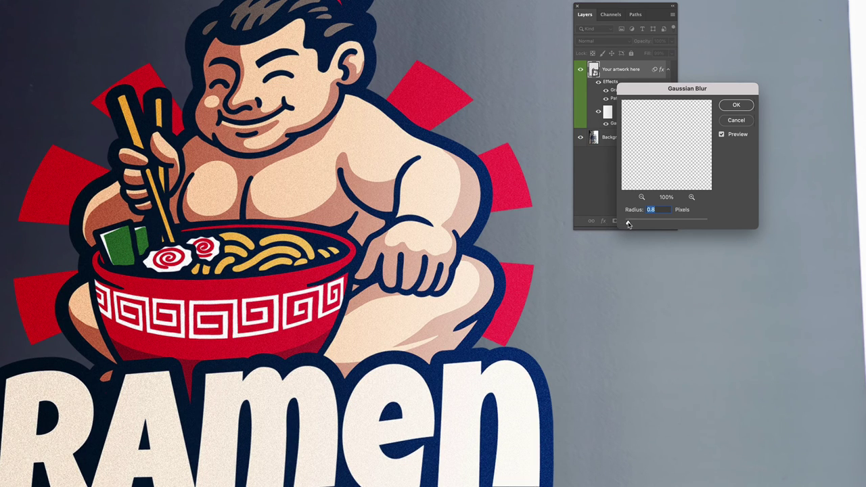
{"action": "left_click_drag", "start_coordinate": [625, 224], "coordinate": [629, 225]}
{"action": "left_click", "coordinate": [736, 105]}
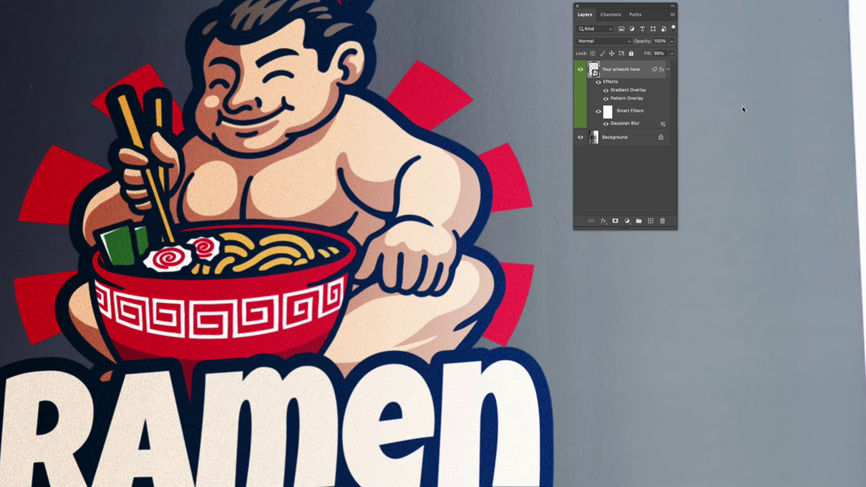
{"action": "key", "text": "ctrl+0"}
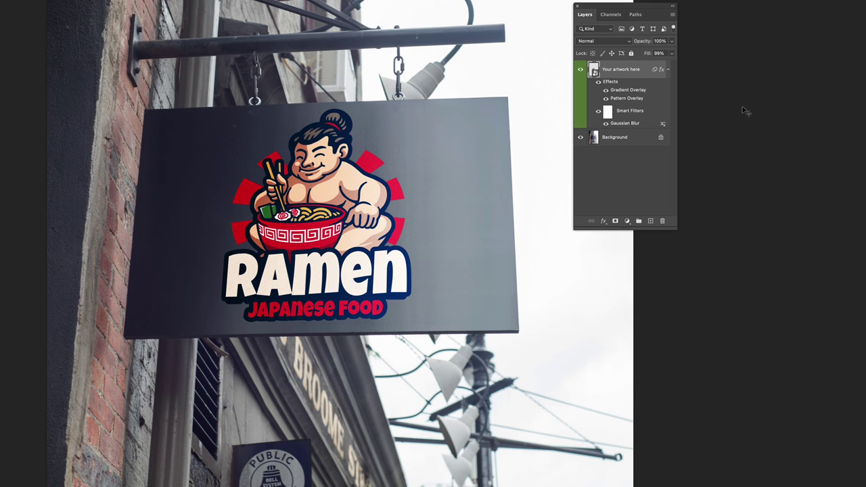